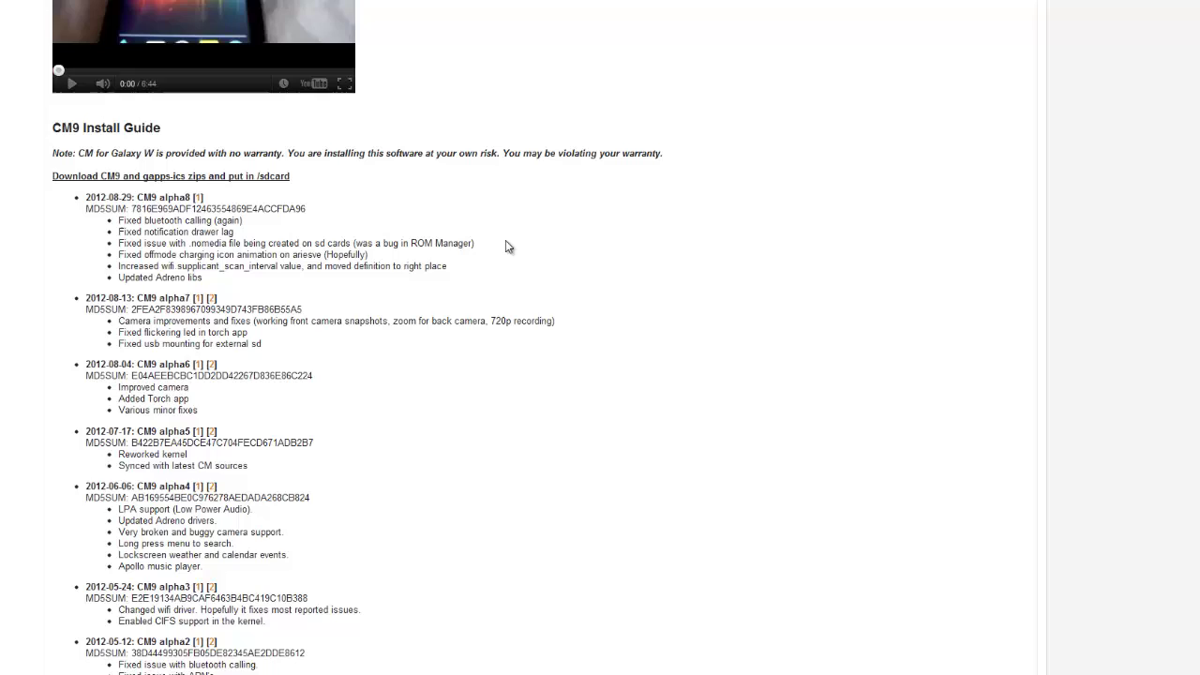
Examine the CyanogenMod 9 thread for the Galaxy W, from the feature list to the CM9 Install Guide's downloads and changelogs.
scroll(507, 246, "up", 12)
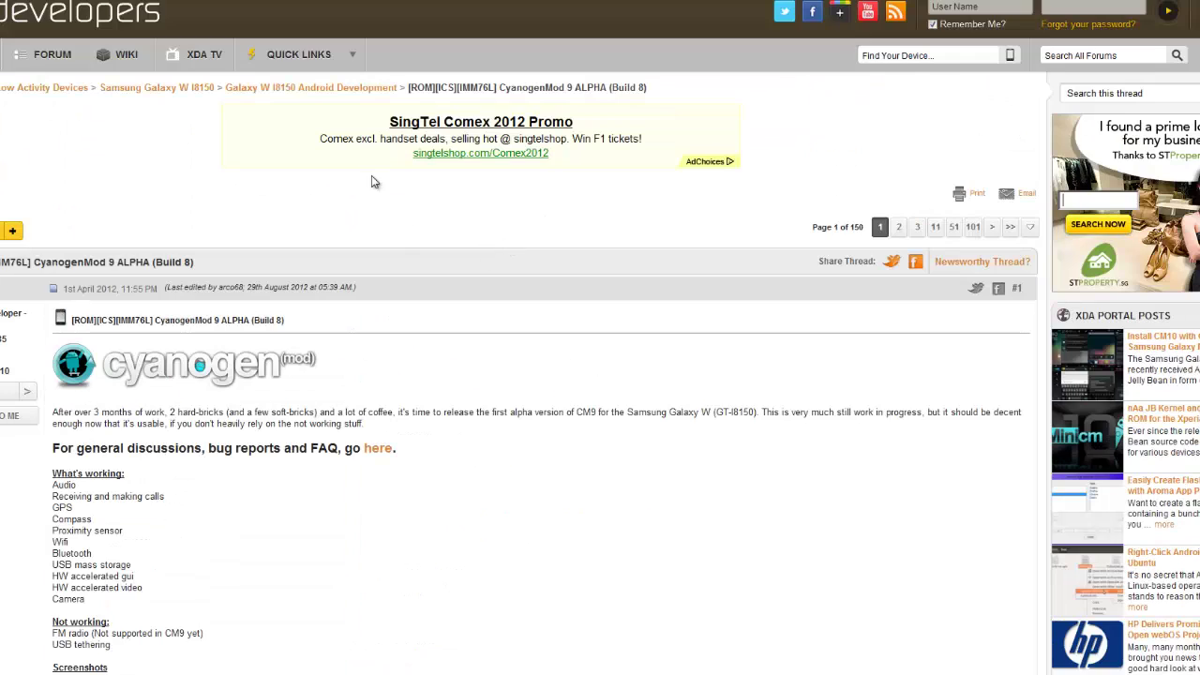
scroll(371, 181, "down", 4)
scroll(370, 181, "down", 5)
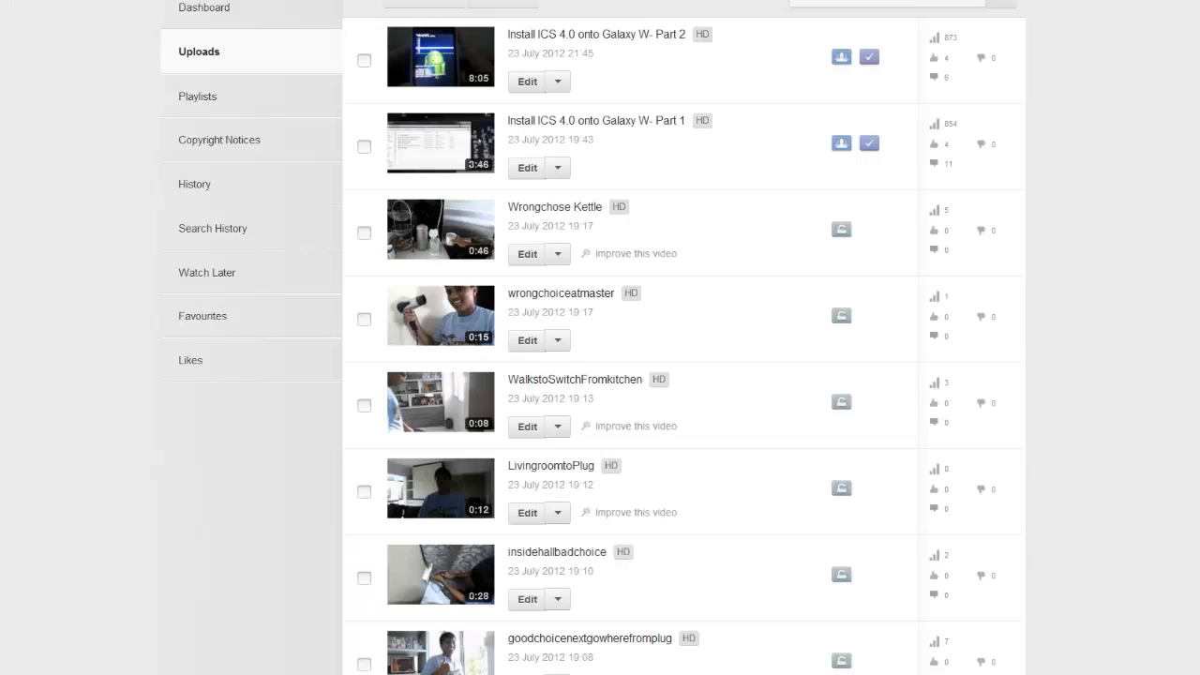
scroll(620, 148, "up", 2)
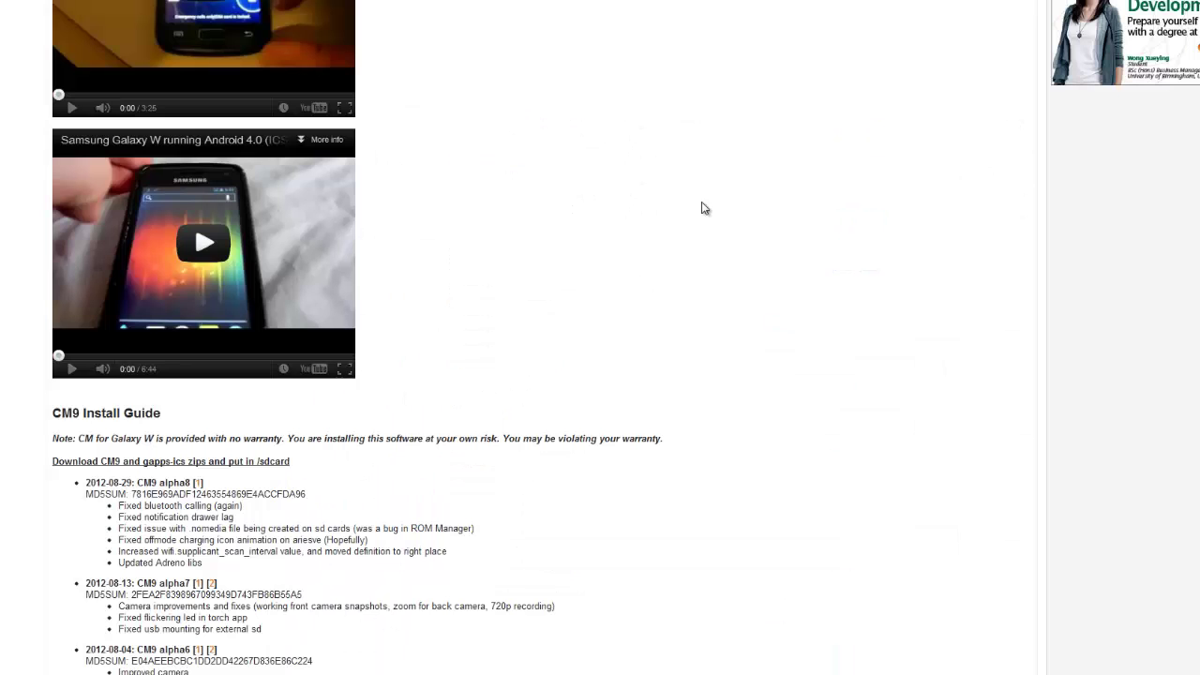
scroll(353, 340, "up", 3)
scroll(366, 337, "down", 4)
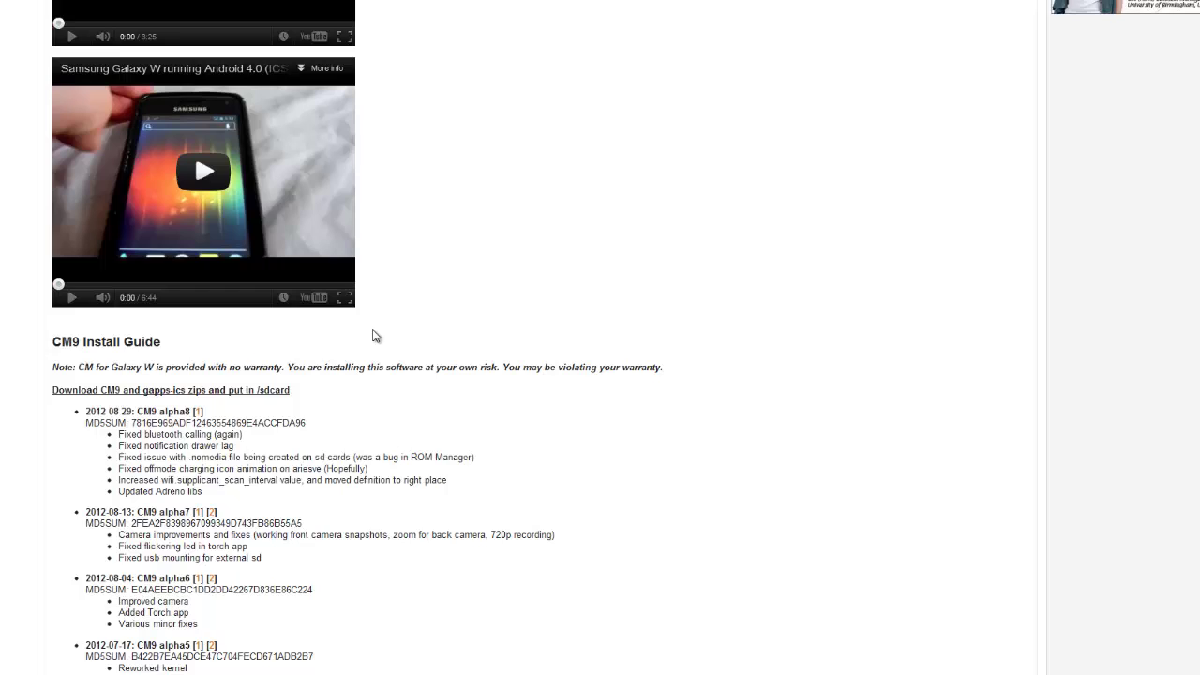
scroll(405, 326, "down", 1)
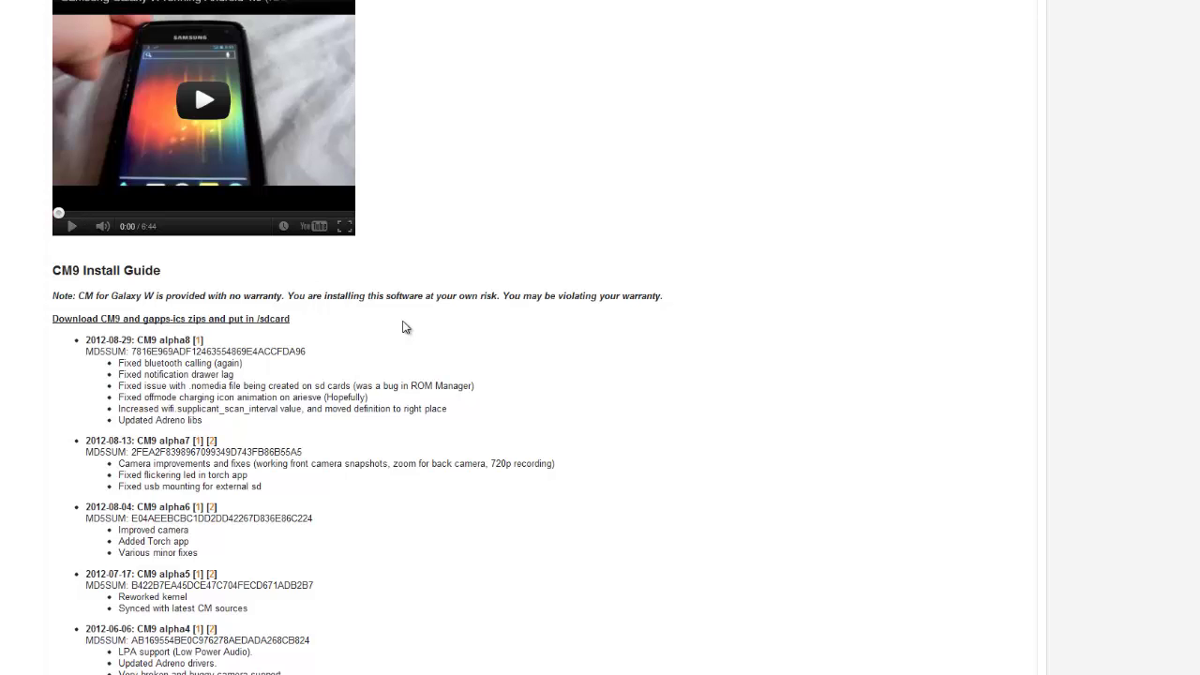
scroll(413, 321, "down", 3)
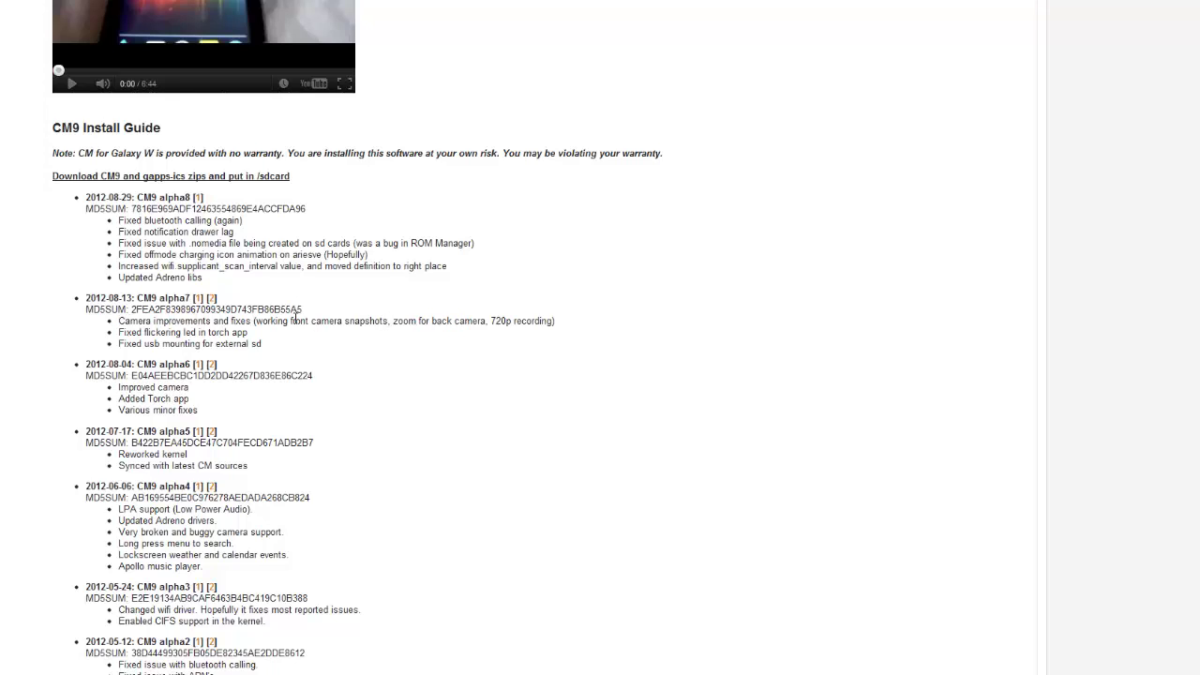
triple_click(510, 321)
left_click(510, 321)
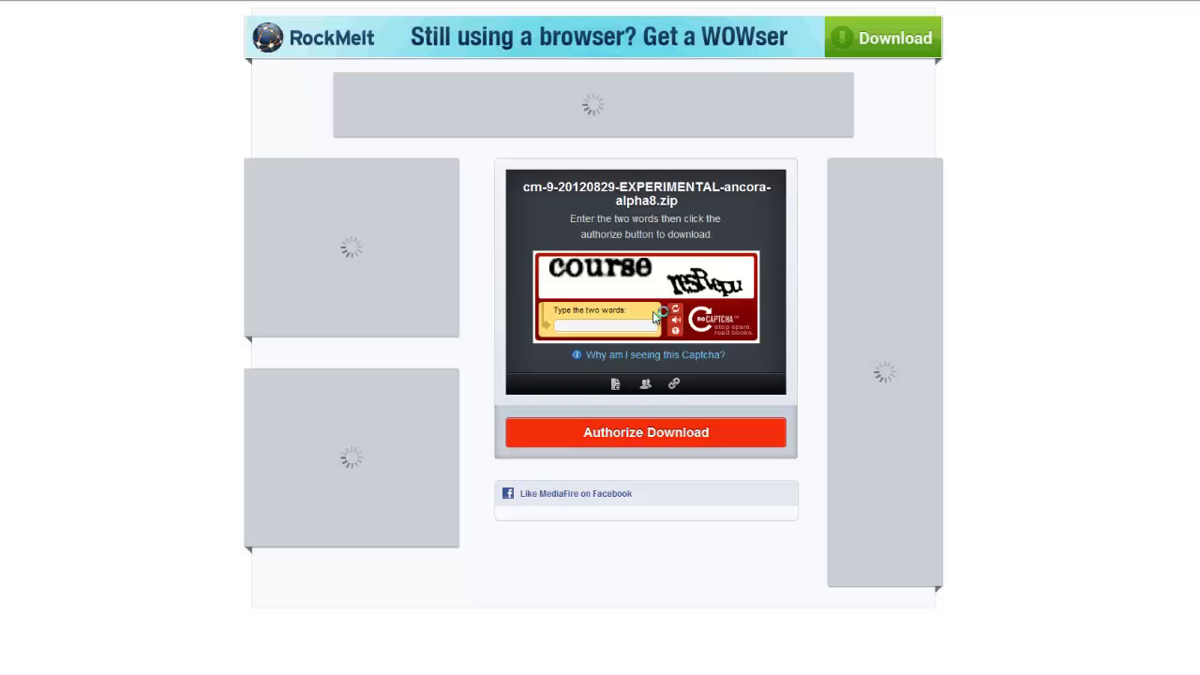
Fill in the two captcha words for the cm-9-20120829-EXPERIMENTAL-ancora-alpha8.zip download.
left_click(618, 328)
type("course")
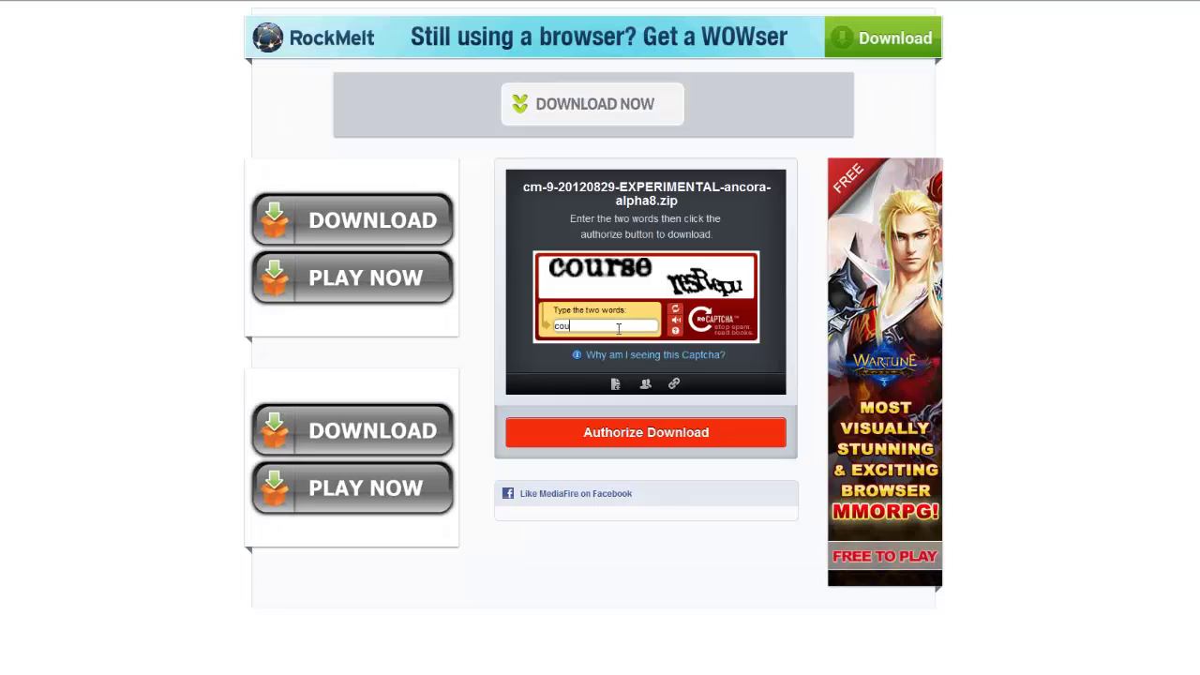
type(" resRe")
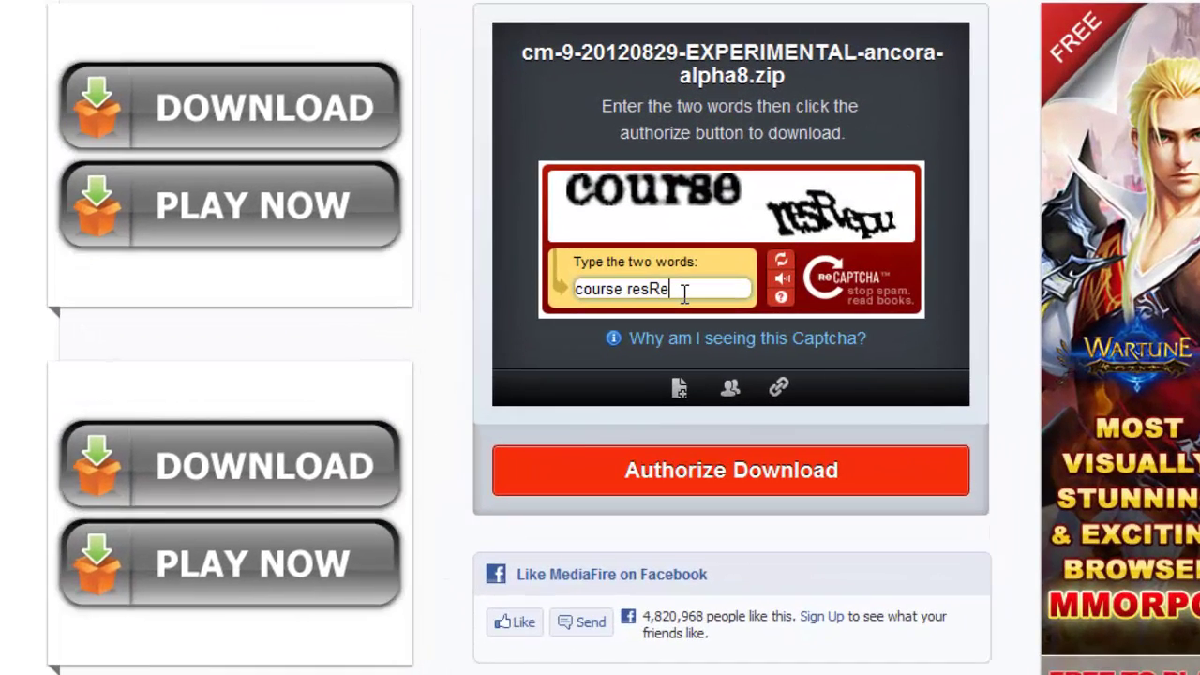
type("pu")
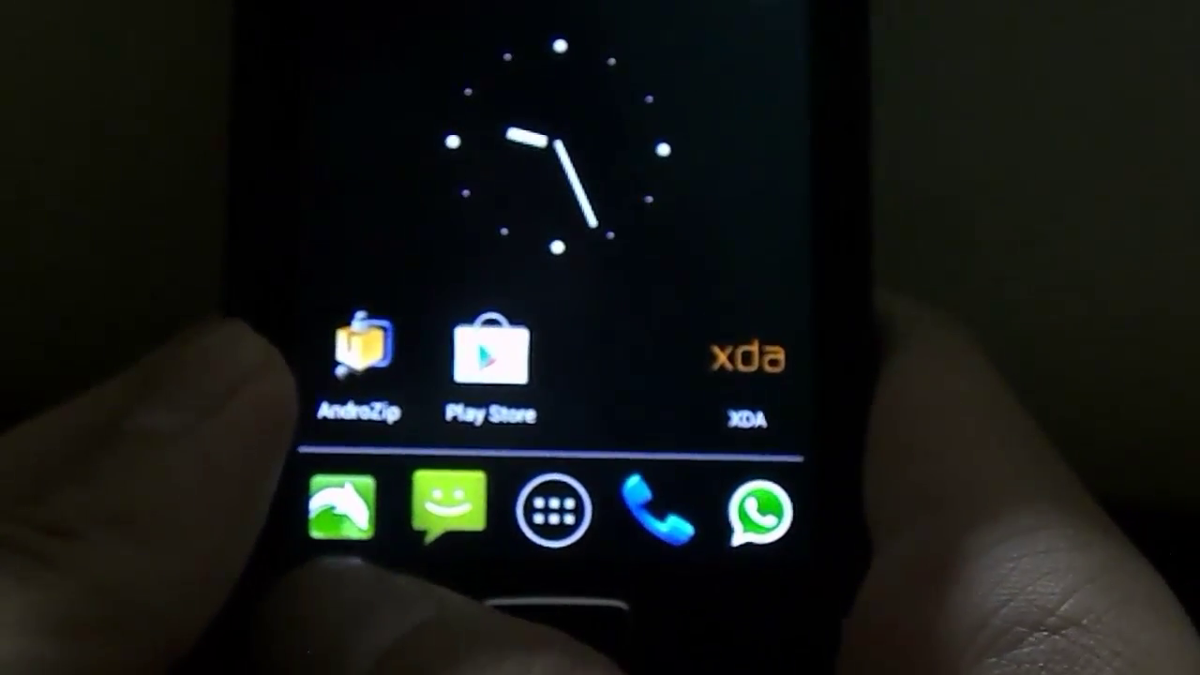
Open the phone's Developer options and toggle Android debugging off and back on.
key("Menu")
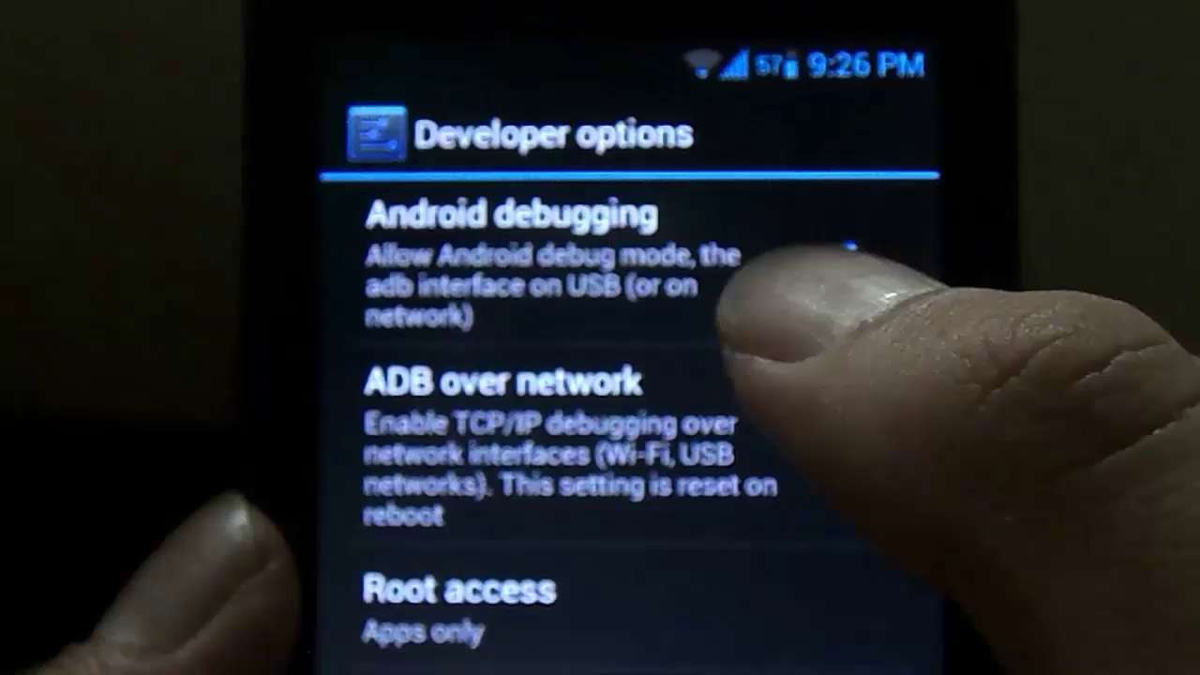
left_click(722, 263)
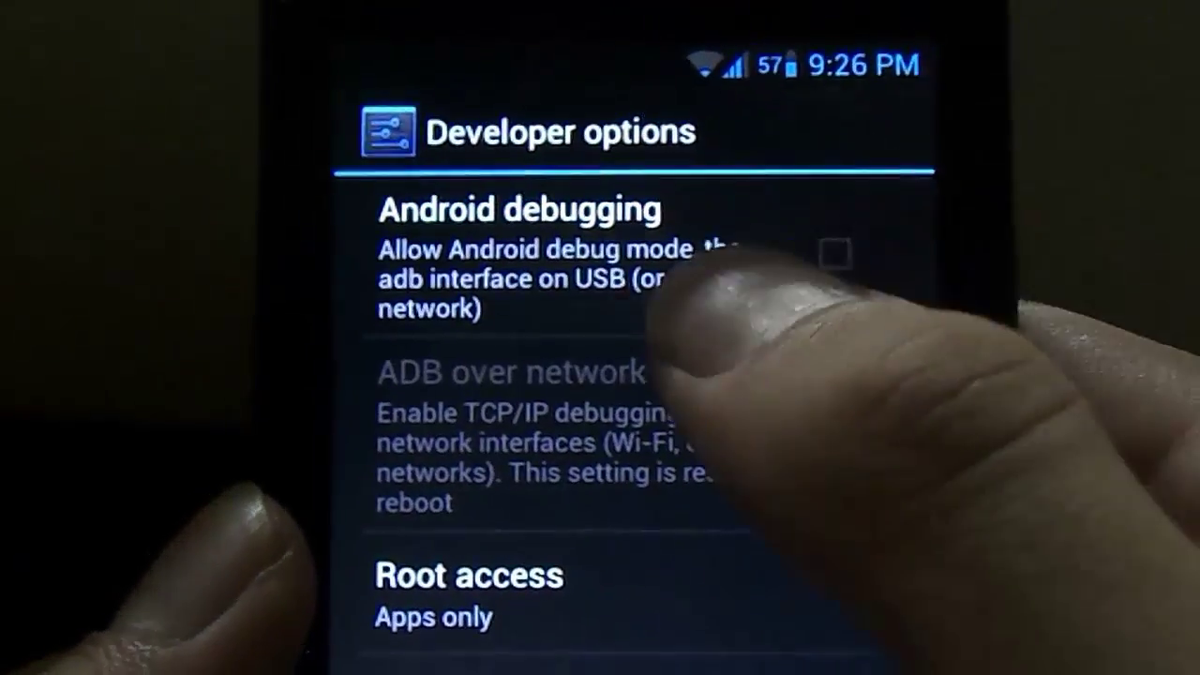
left_click(751, 267)
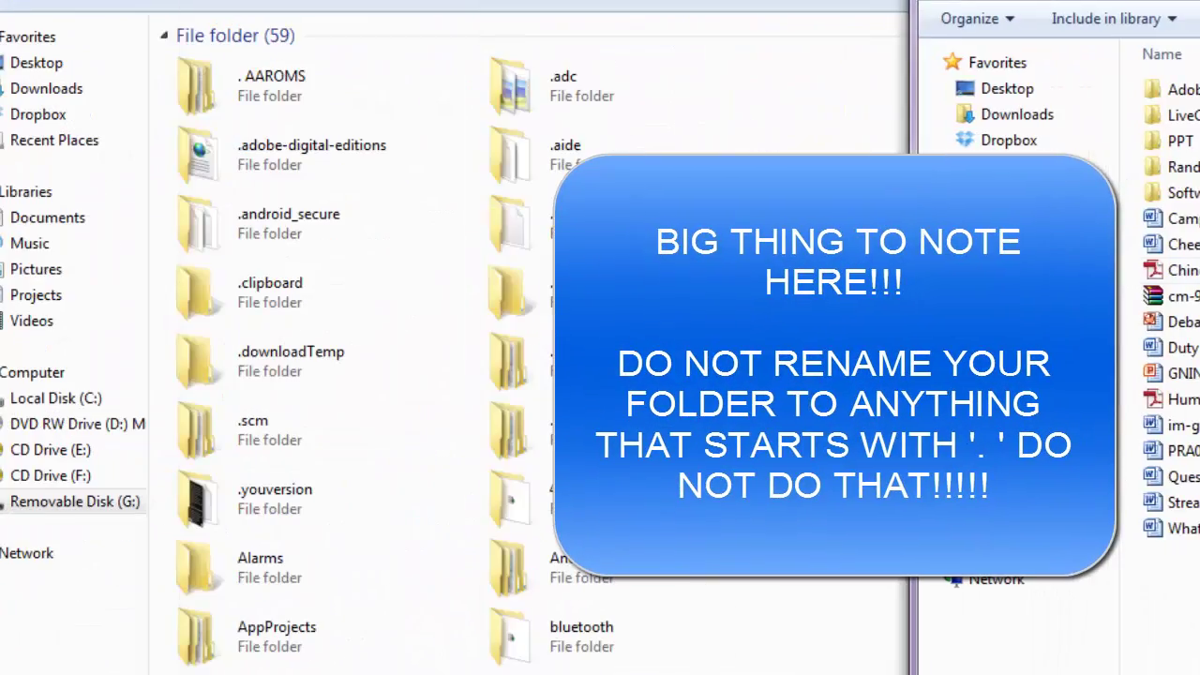
Open the . AAROMS folder on Removable Disk (G:) alongside the Downloads folder.
left_click(1172, 297)
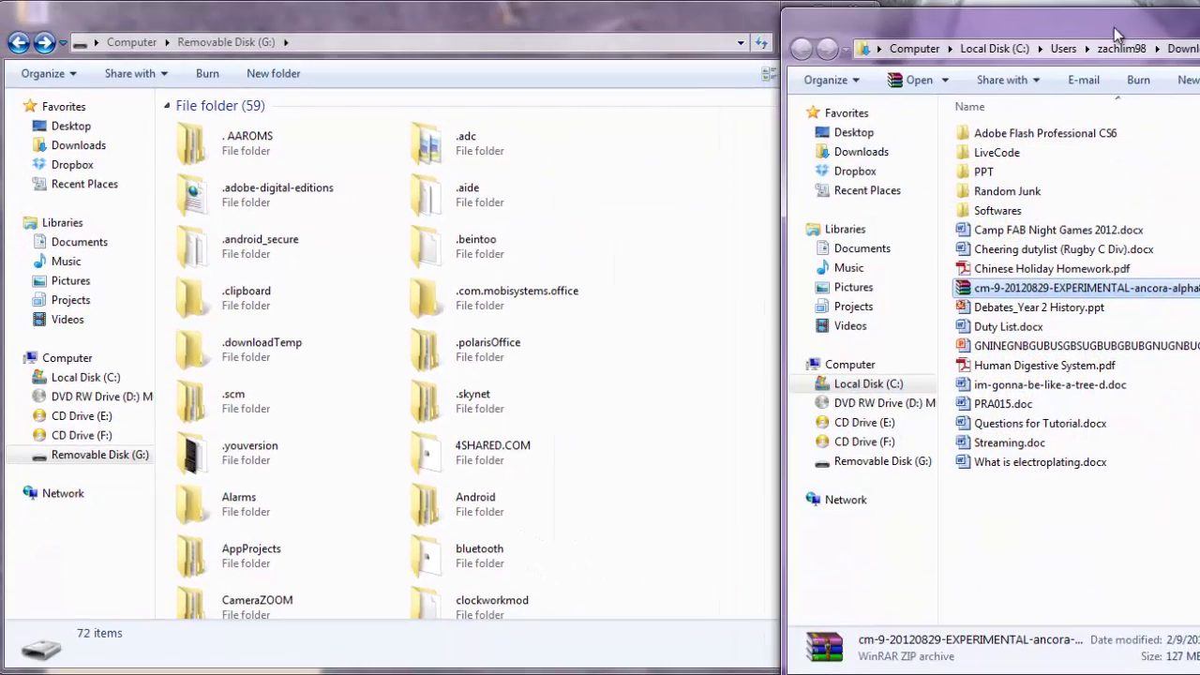
left_click(648, 224)
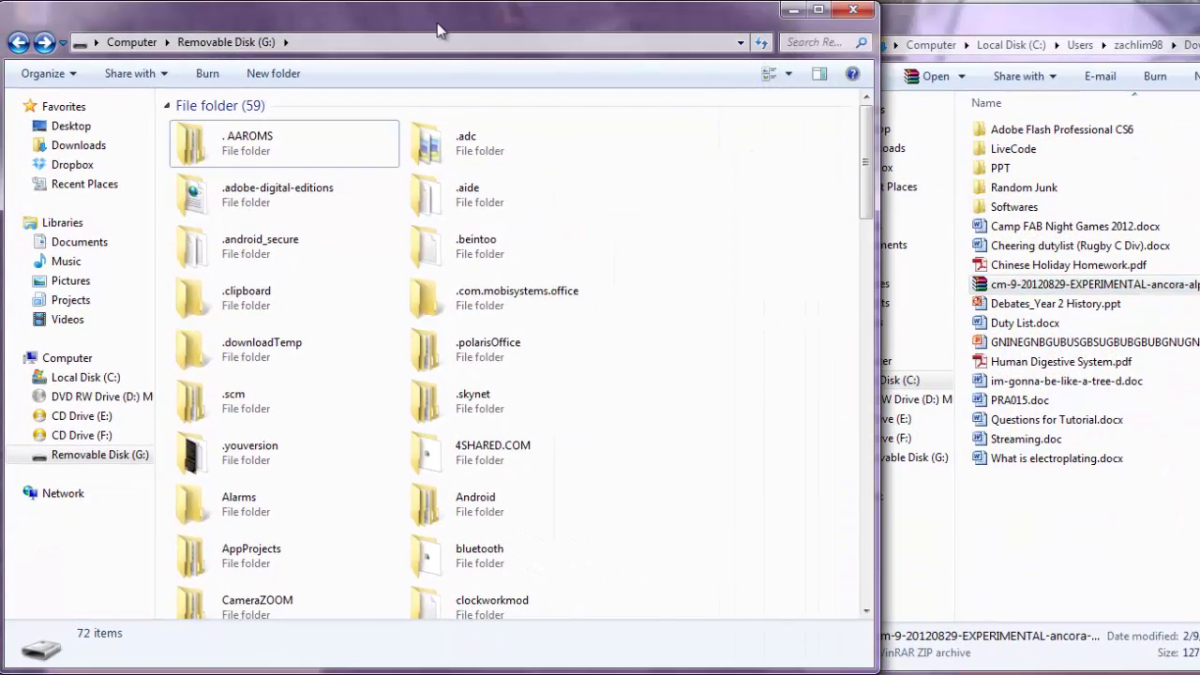
double_click(330, 154)
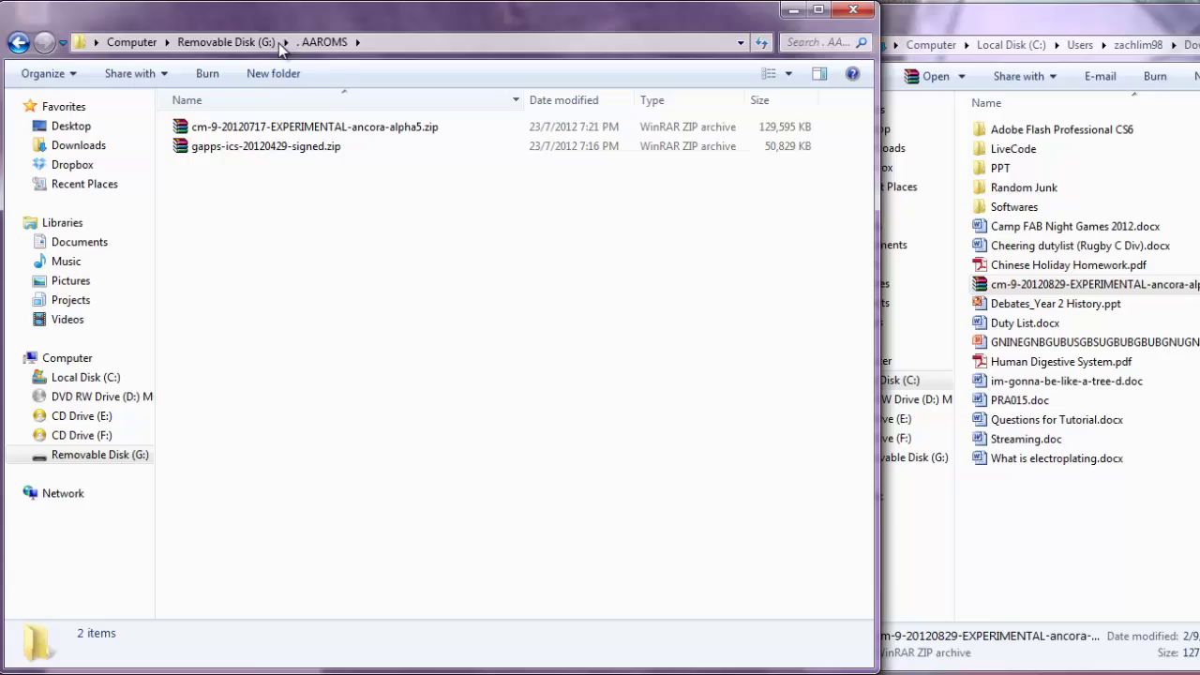
left_click(226, 42)
double_click(281, 150)
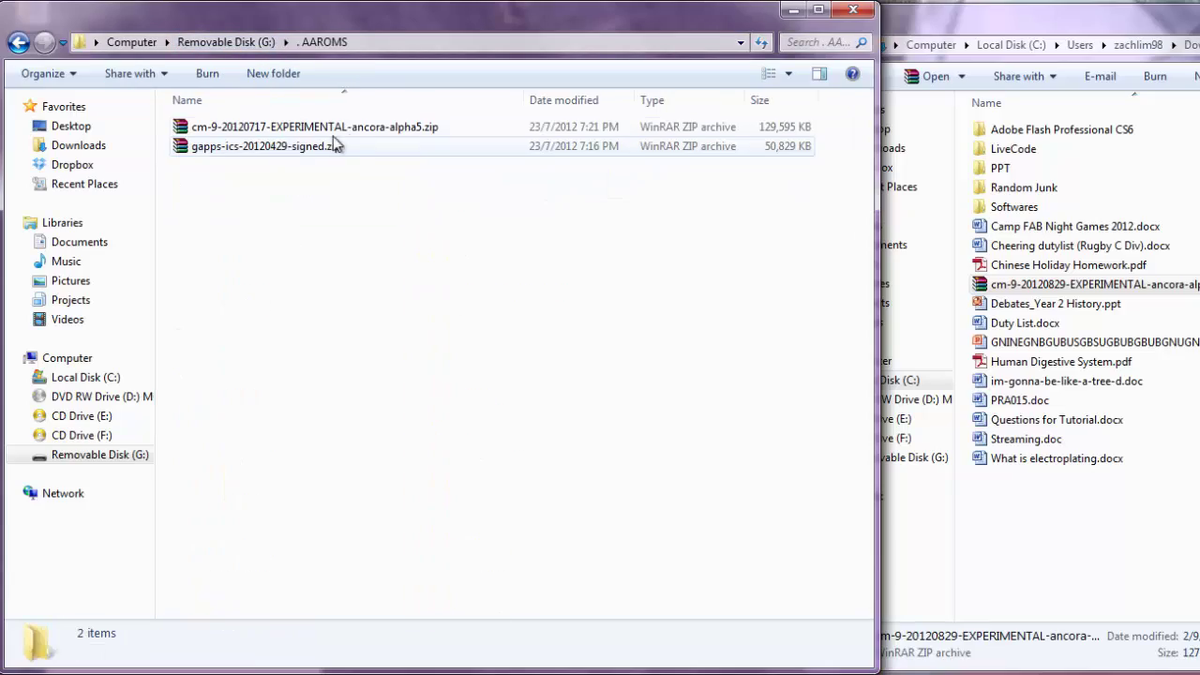
Permanently delete cm-9-20120717-EXPERIMENTAL-ancora-alpha5.zip from the . AAROMS folder.
left_click(424, 127)
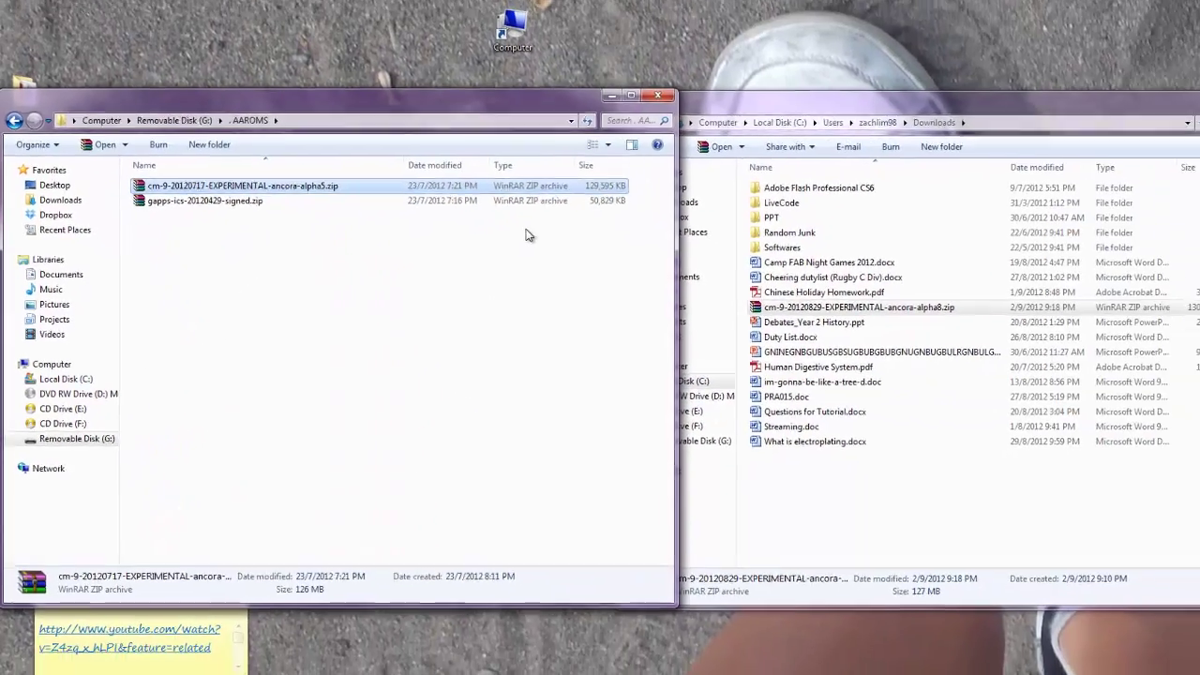
key("shift+Delete")
left_click(679, 380)
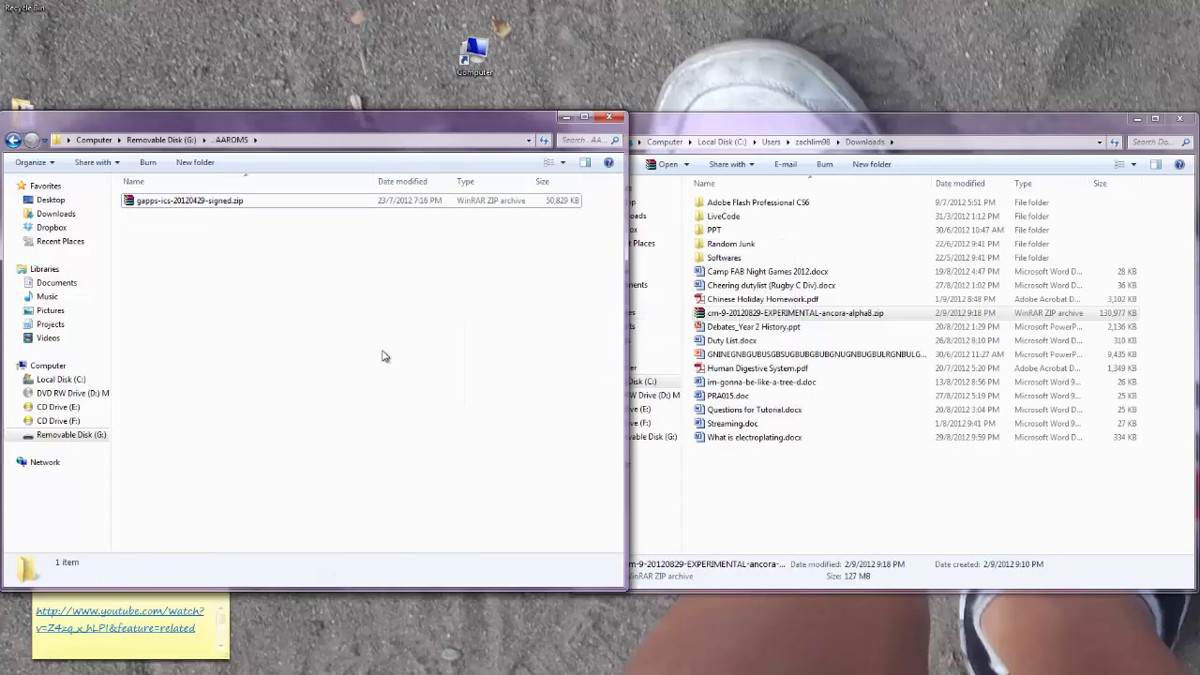
Copy cm-9-20120829-EXPERIMENTAL-ancora-alpha8.zip from Downloads into the . AAROMS folder on the removable disk.
left_click(844, 317)
left_click_drag(844, 316, 452, 336)
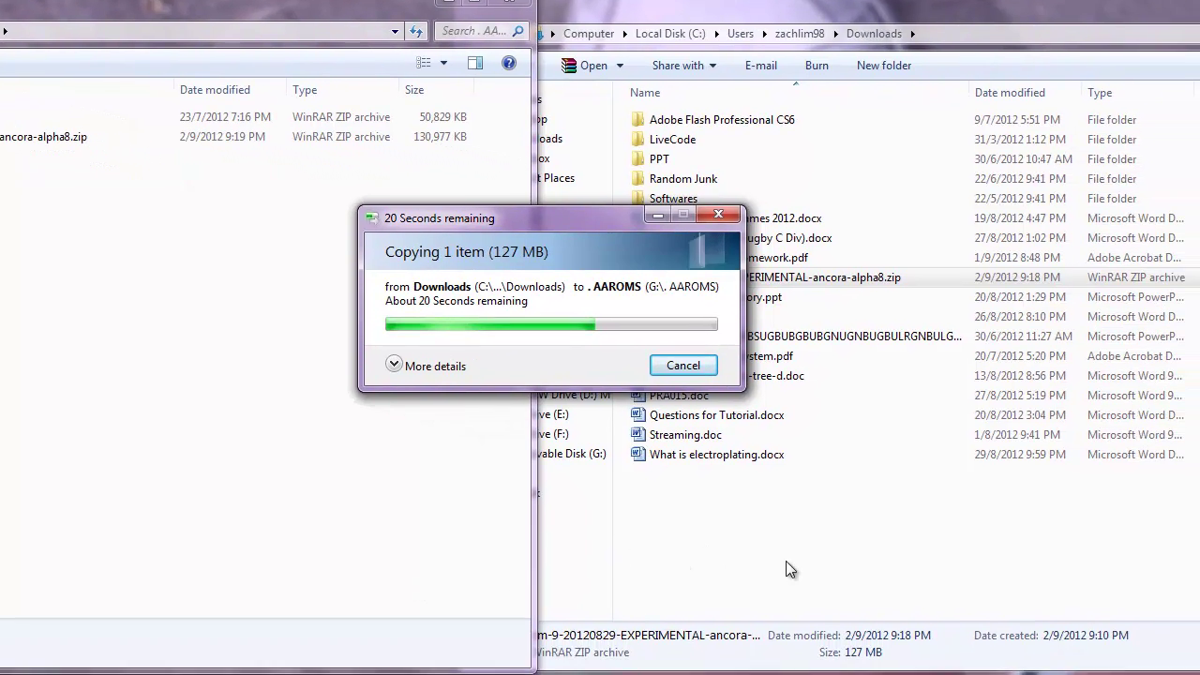
left_click(806, 534)
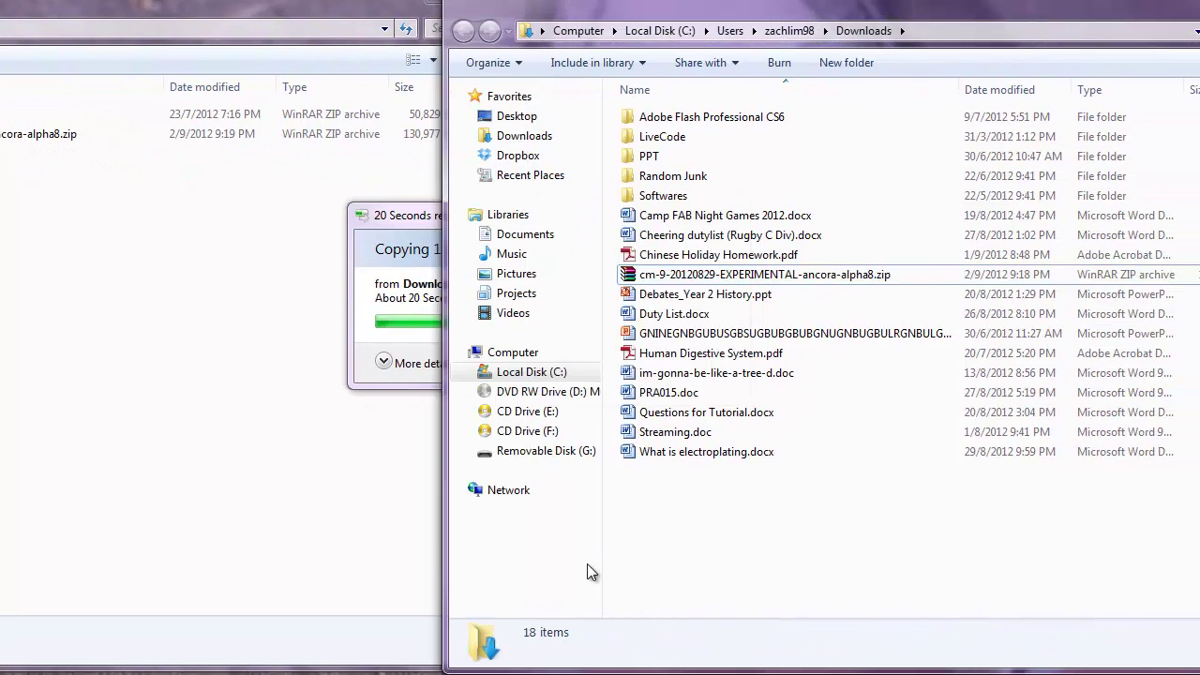
left_click(557, 560)
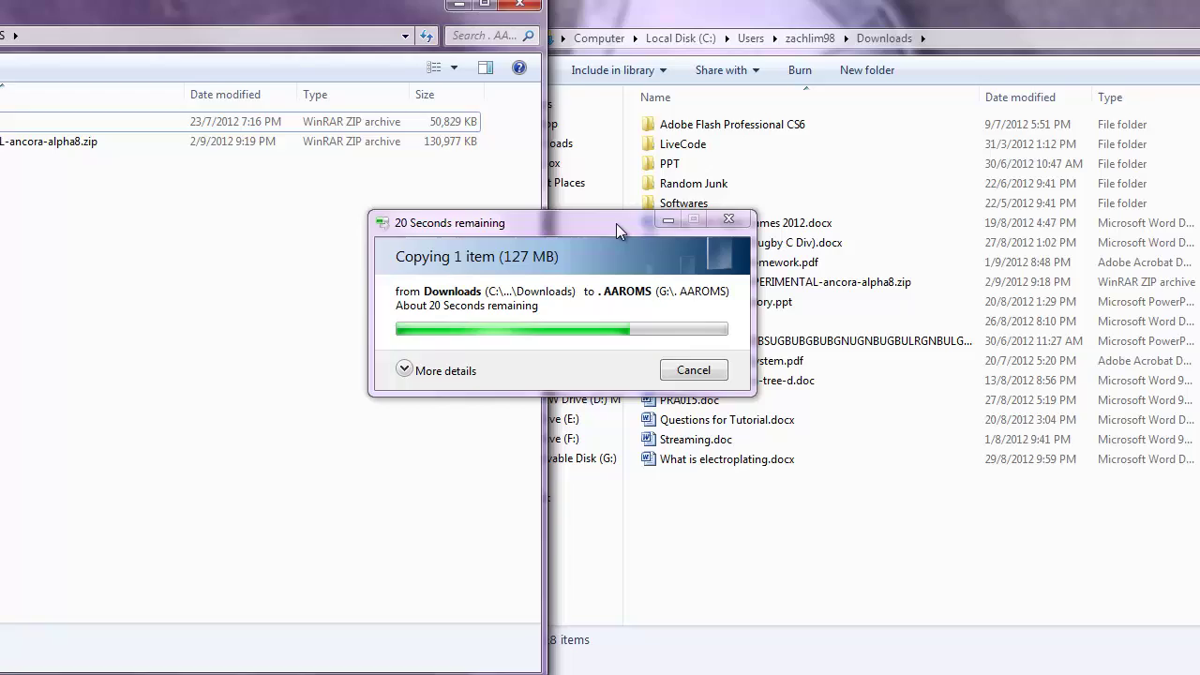
left_click_drag(595, 216, 496, 214)
left_click_drag(569, 241, 622, 246)
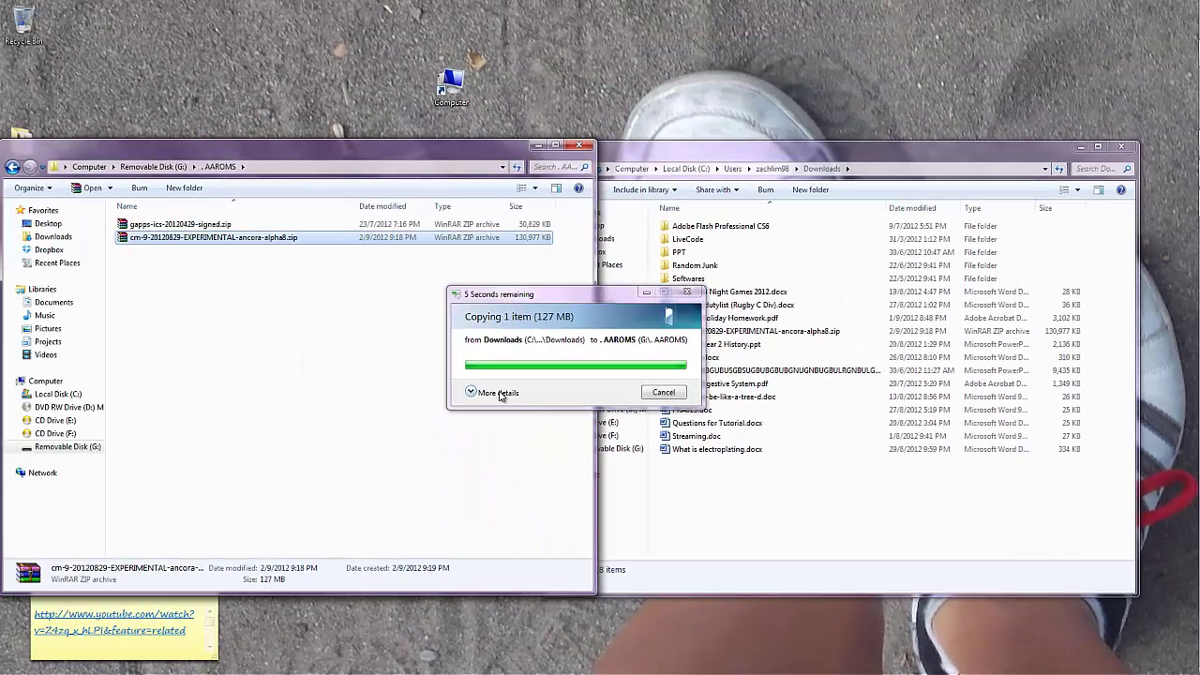
Close both folder windows and eject Removable Disk (G:) from the computer's drive list.
left_click(580, 146)
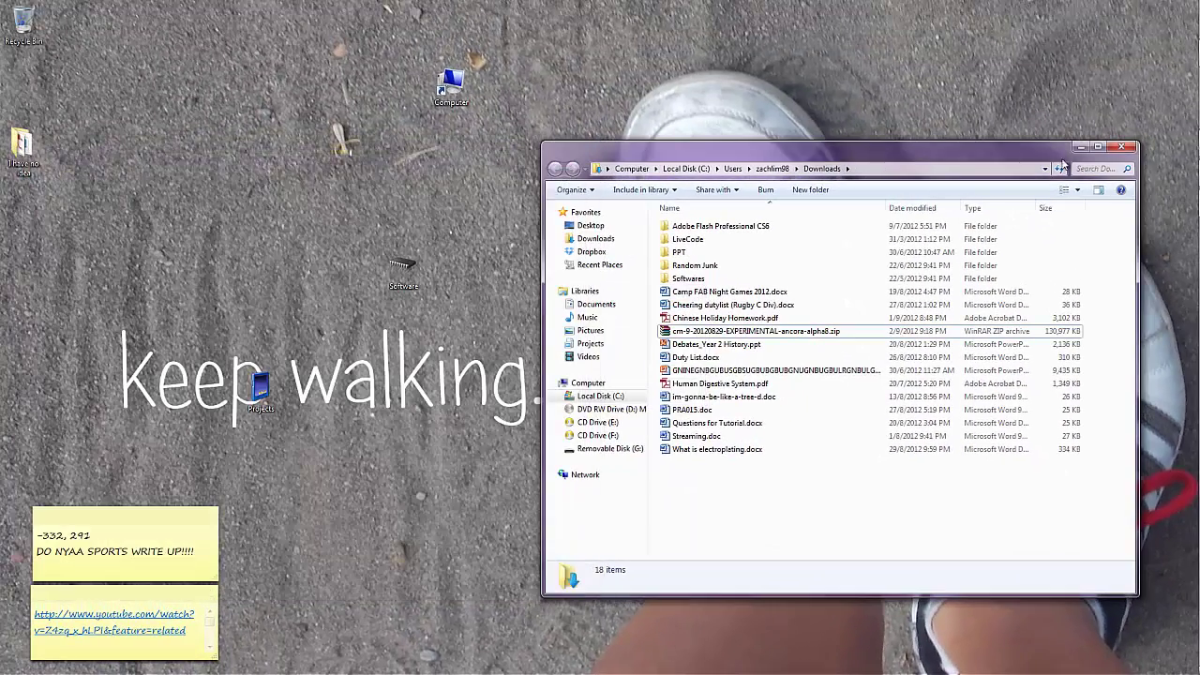
left_click(1108, 152)
double_click(450, 89)
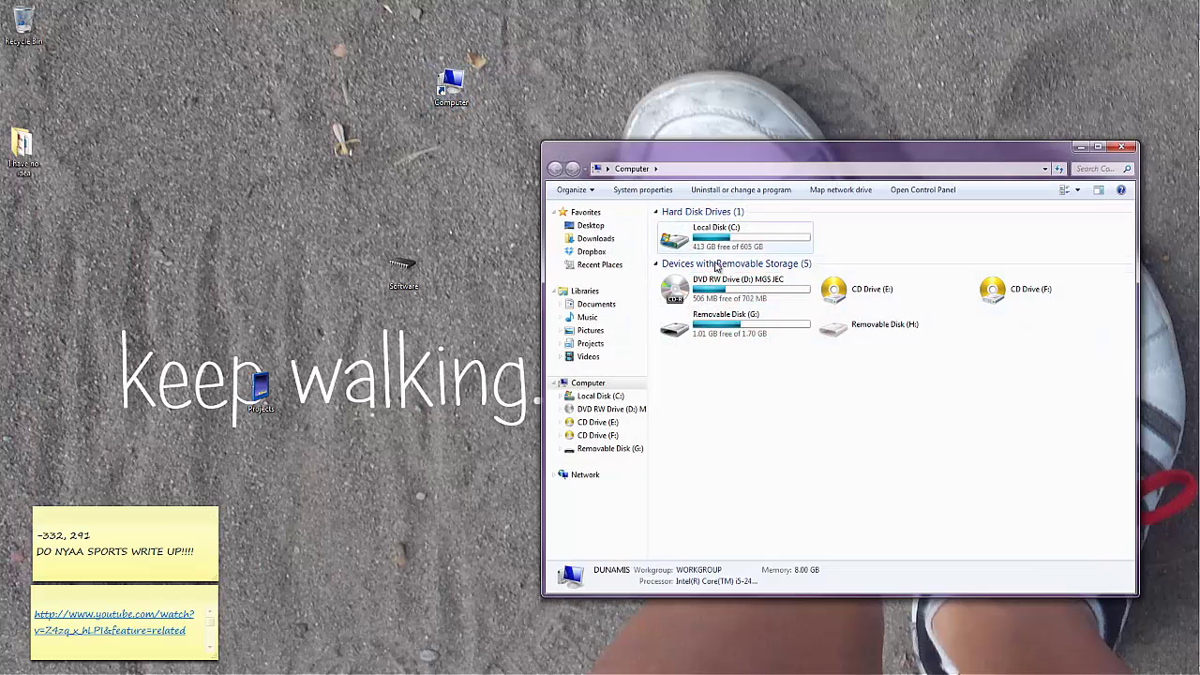
right_click(765, 319)
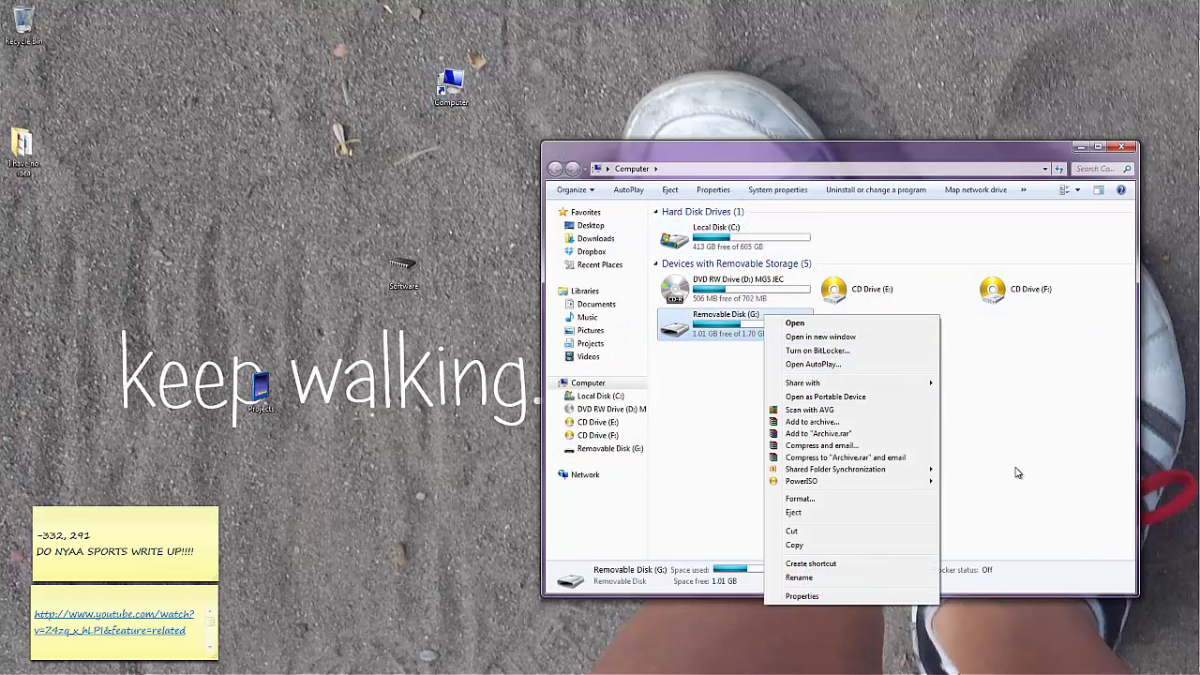
left_click(851, 513)
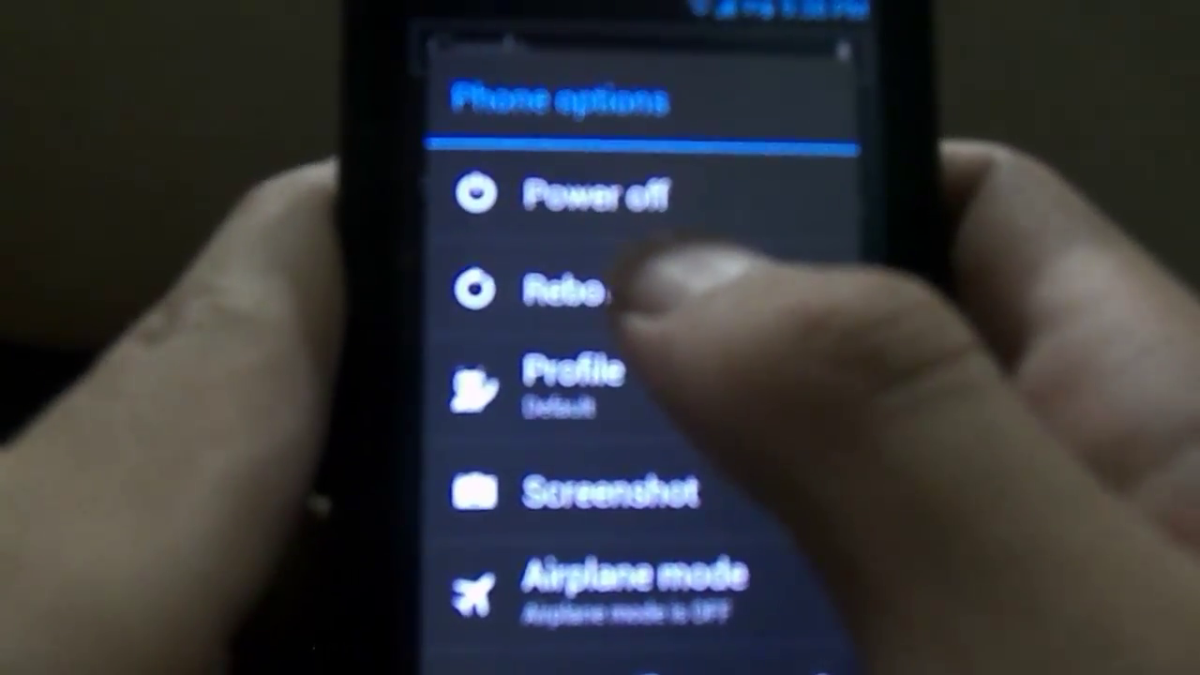
Reboot the phone into recovery and open the options for applying an update from a .zip file on the SD card.
left_click(563, 290)
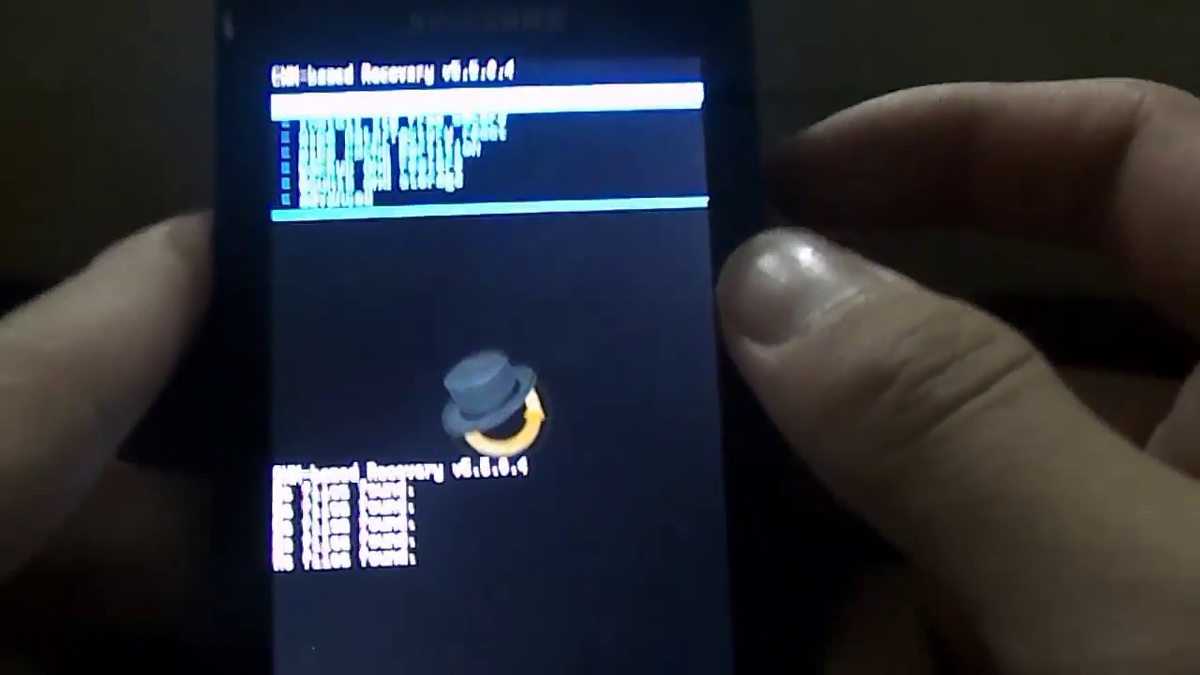
key("Down")
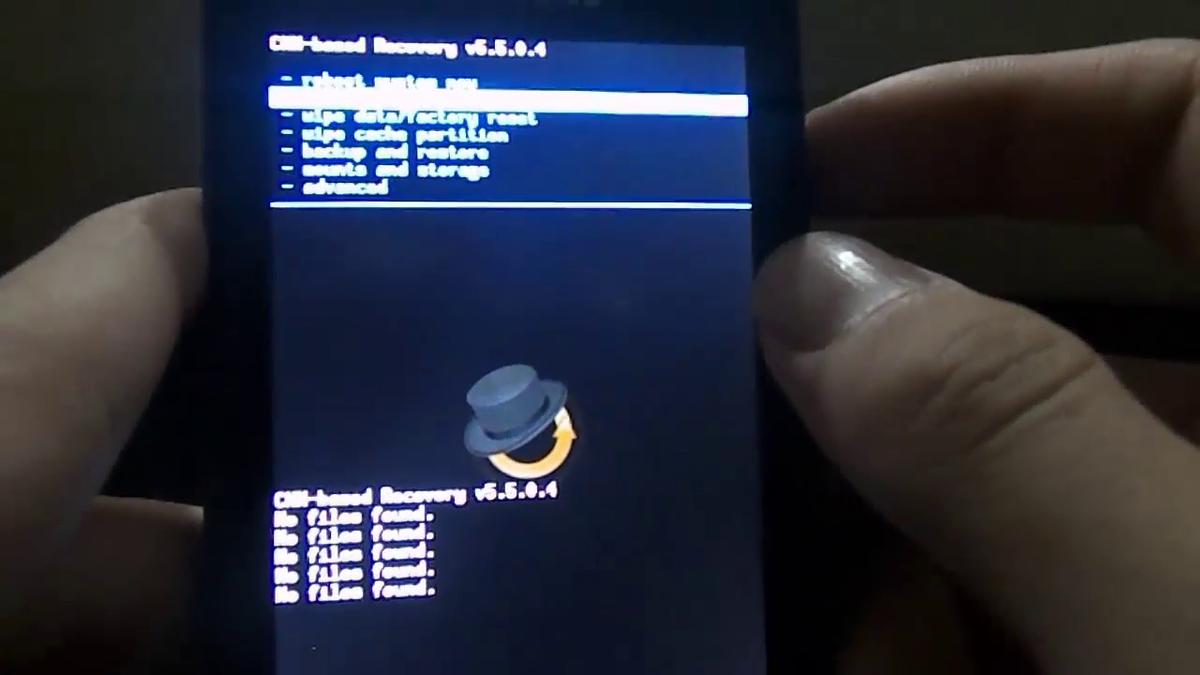
key("Return")
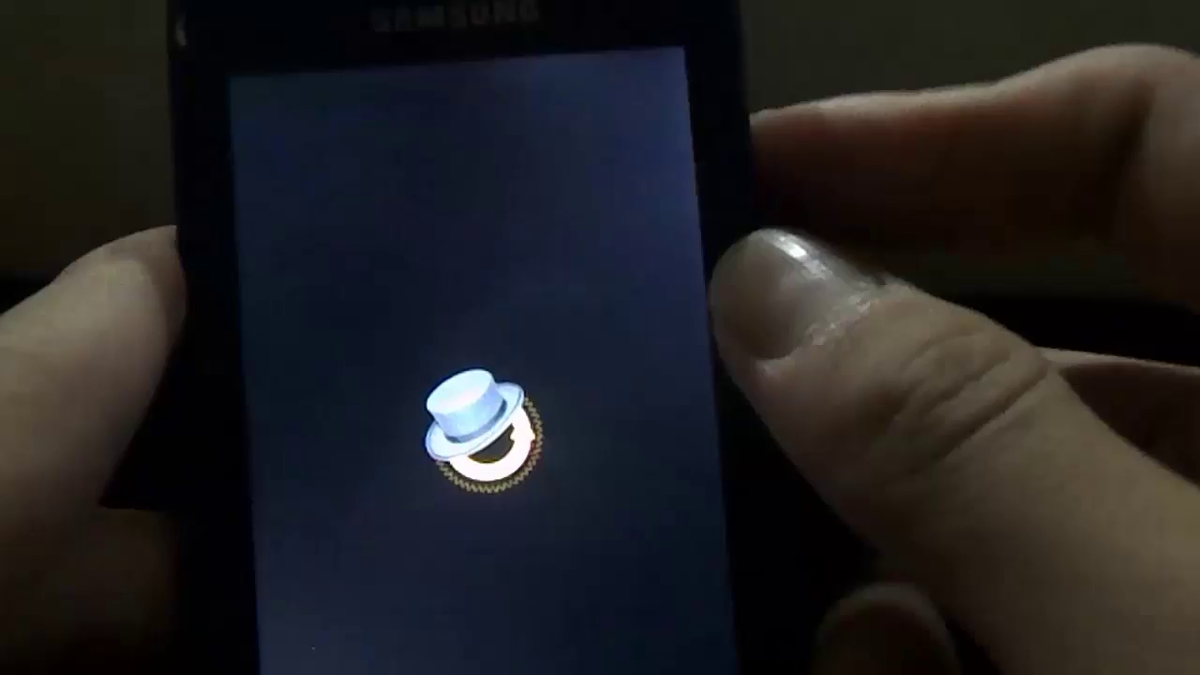
key("Return")
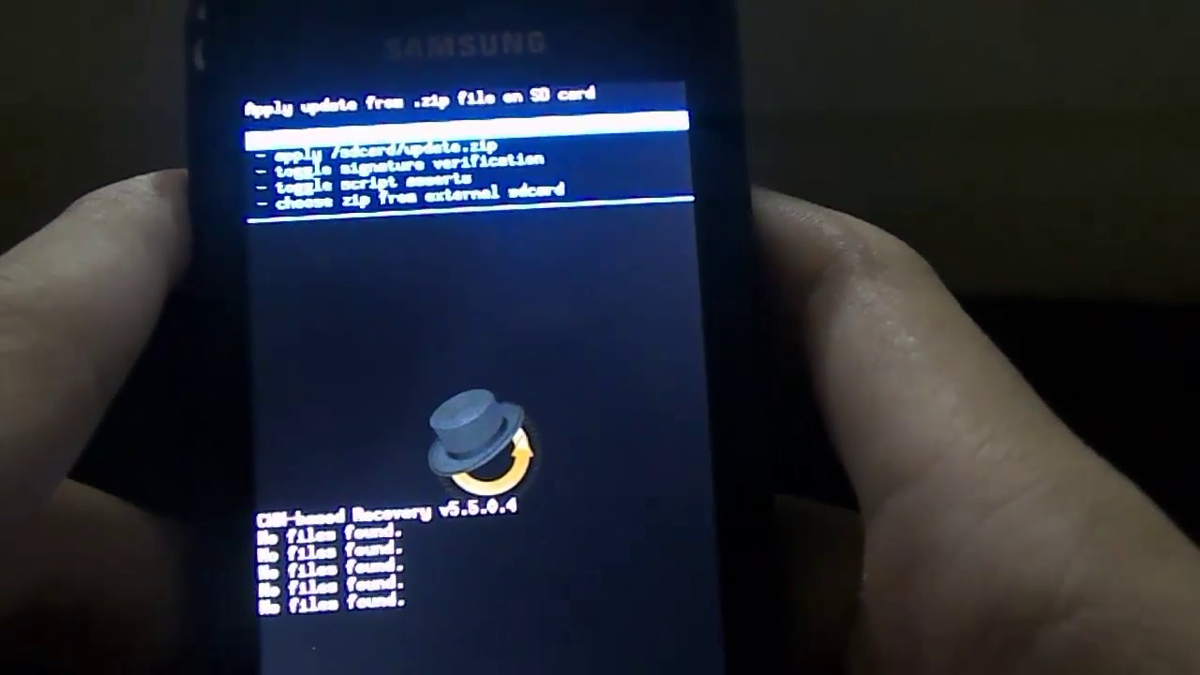
Browse the sdcard for a zip to apply, and switch to choosing one from the external sdcard.
key("Return")
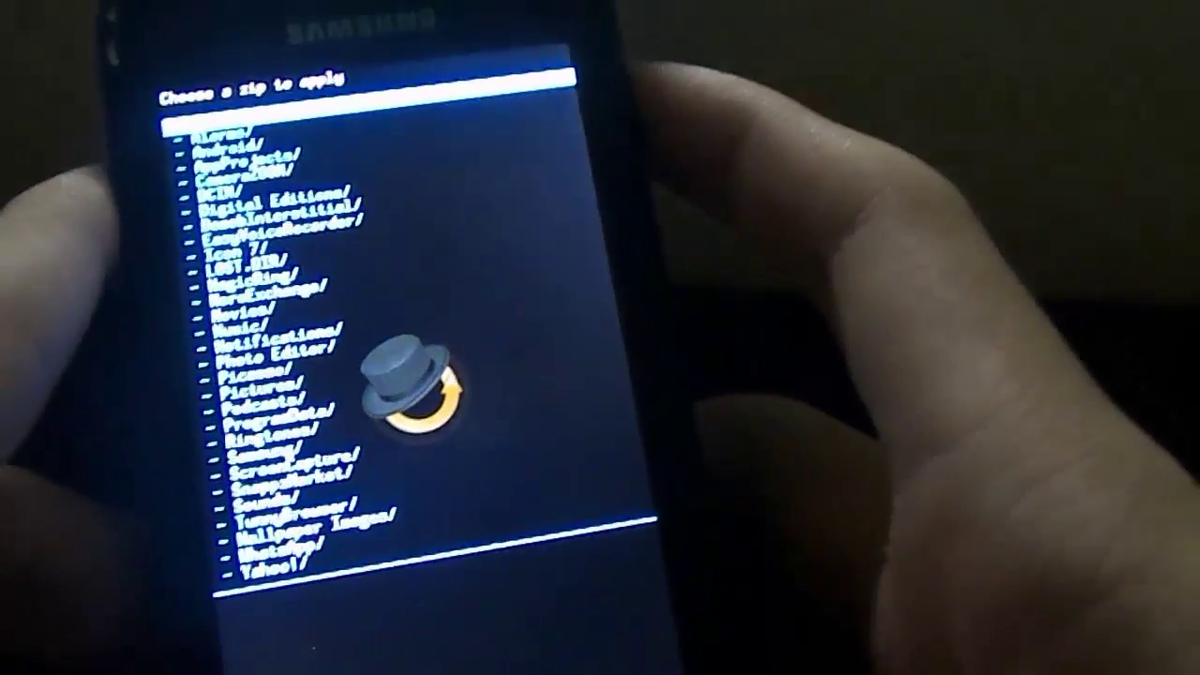
key("Escape")
key("Up")
key("Return")
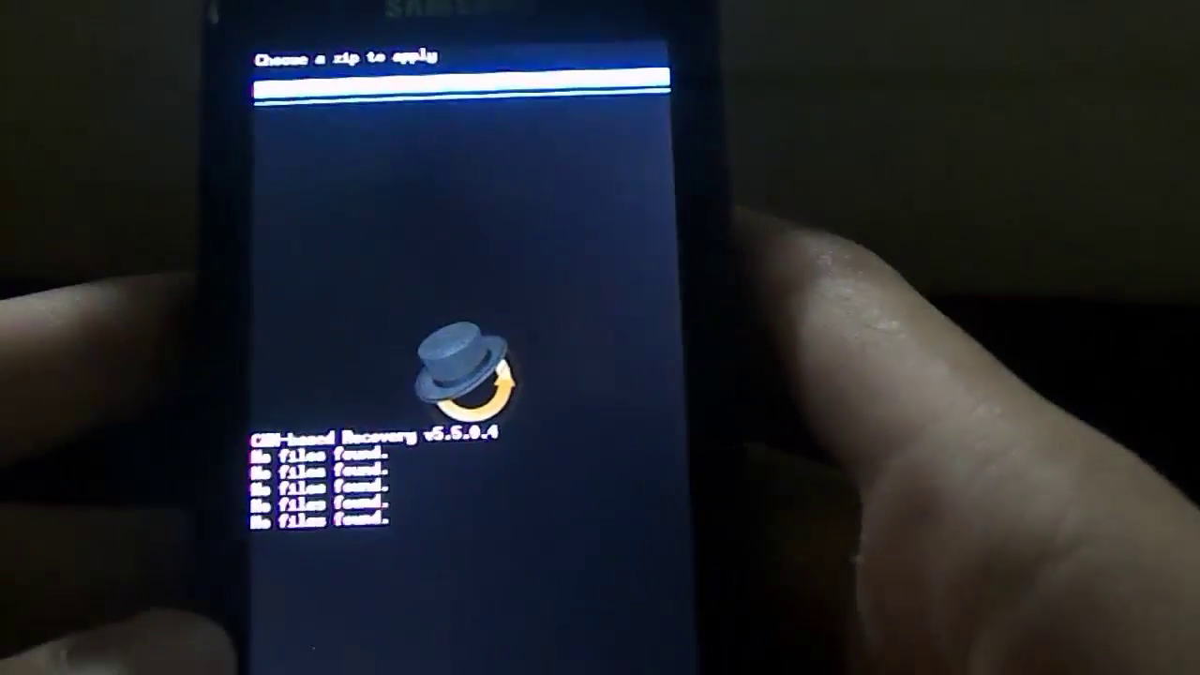
Select the cm-9-20120829-EXPERIMENTAL-ancora-alpha8.zip package and confirm its installation.
key("Return")
key("Down")
key("Down")
key("Down")
key("Down")
key("Down")
key("Down")
key("Down")
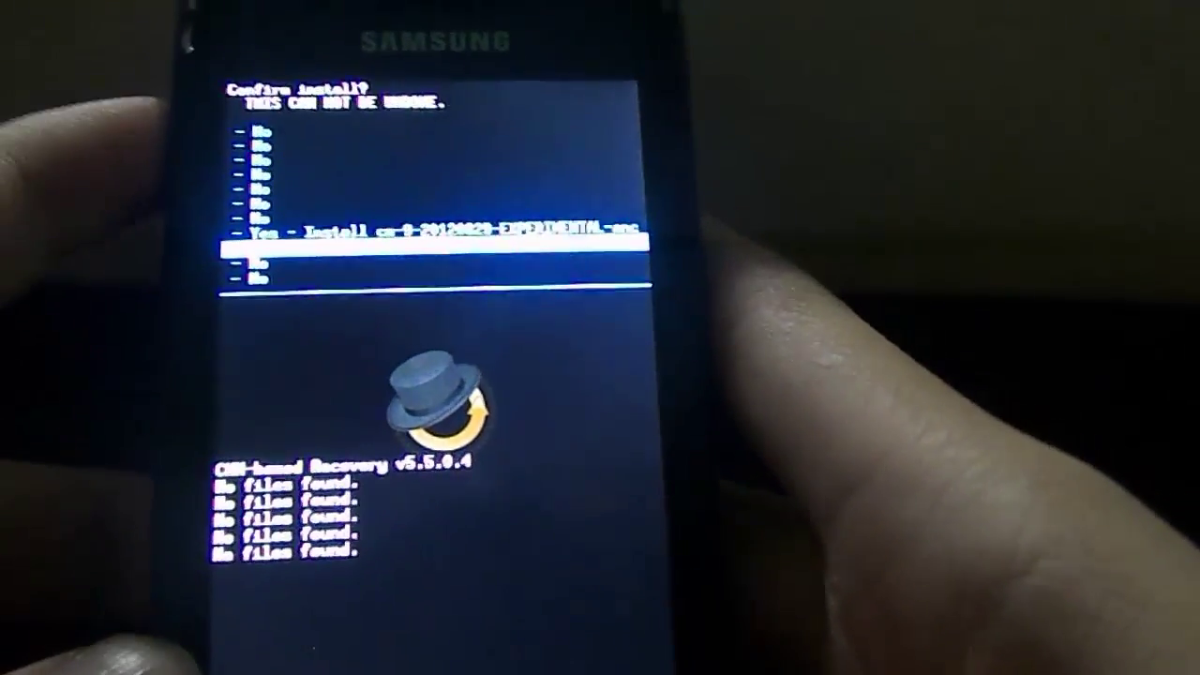
key("Return")
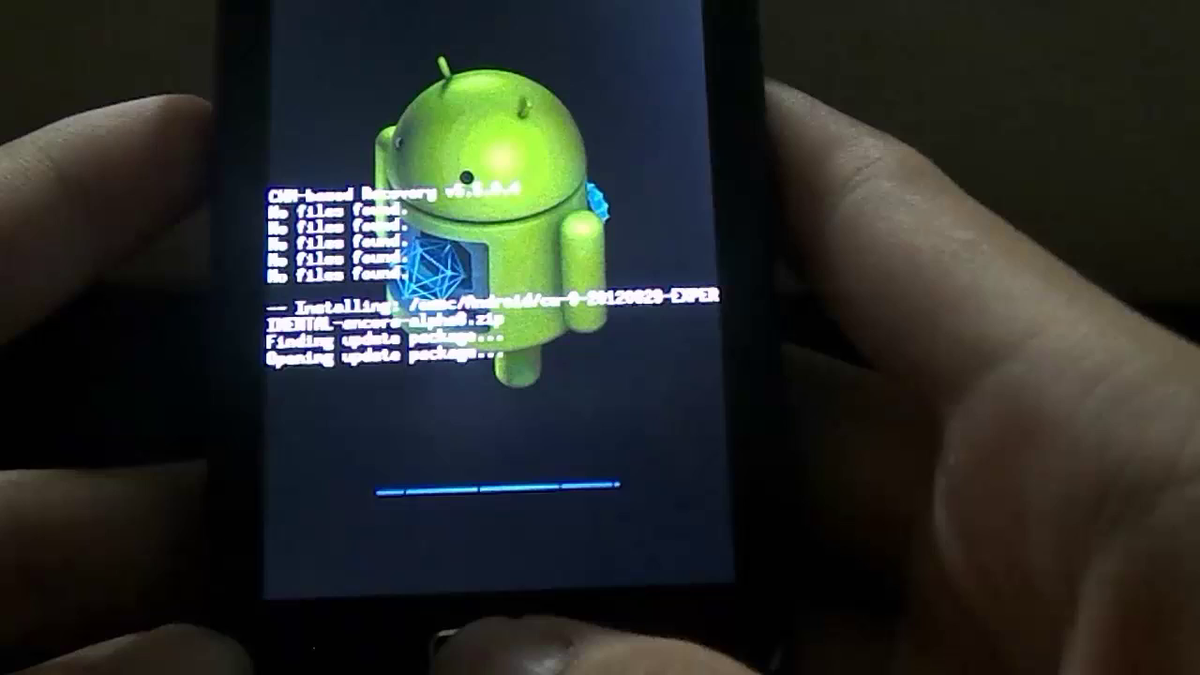